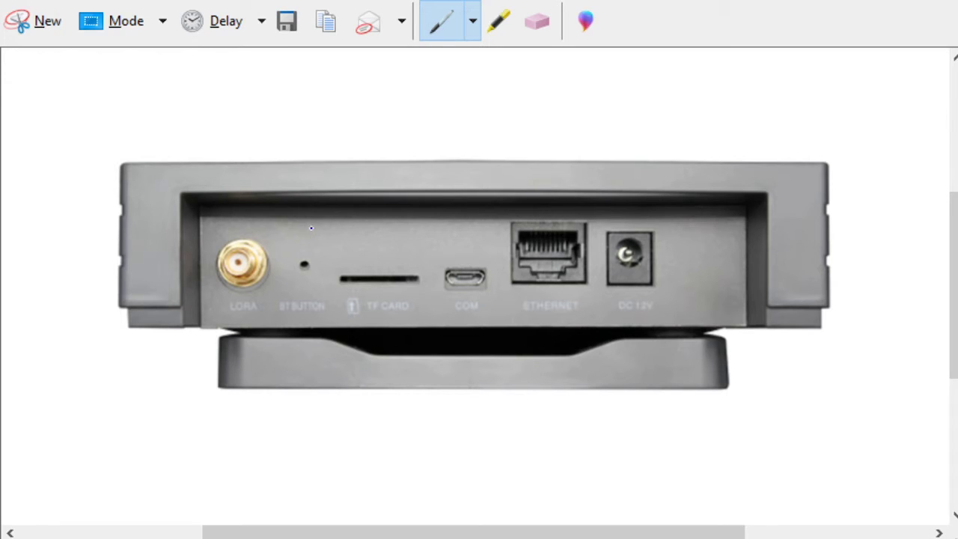
Draw a blue pen circle around the BT BUTTON reset pinhole on the rear-panel photo
mouse_move(317, 221)
mouse_down()
mouse_move(285, 243)
mouse_move(315, 334)
mouse_move(342, 246)
mouse_move(293, 225)
mouse_up()
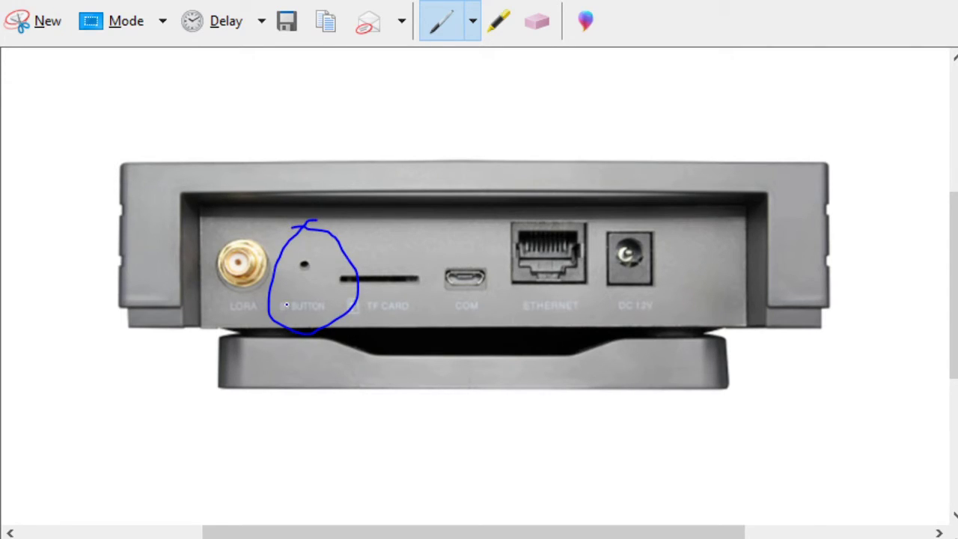